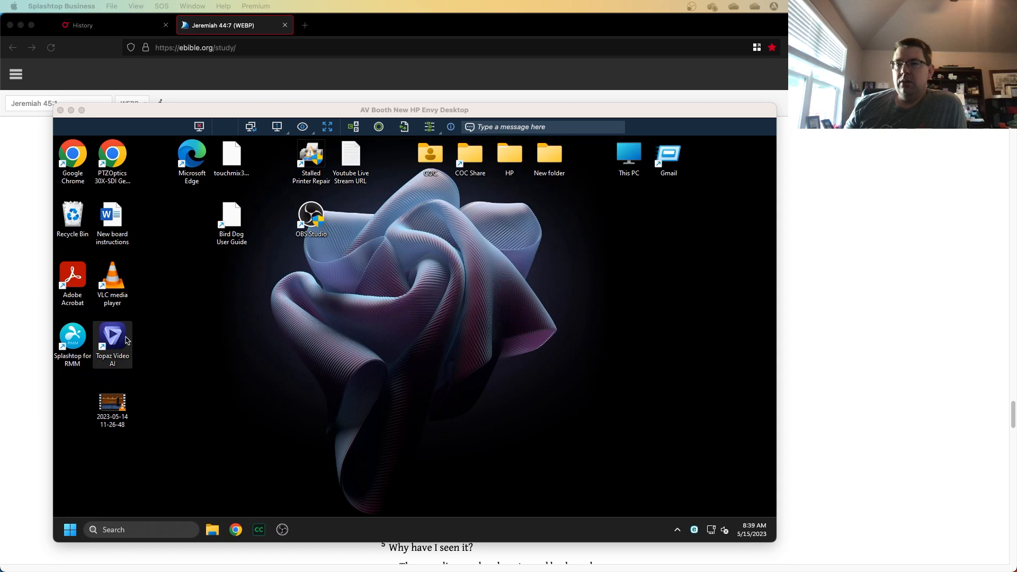
Launch Topaz Video AI and dismiss the update notice.
left_click(113, 337)
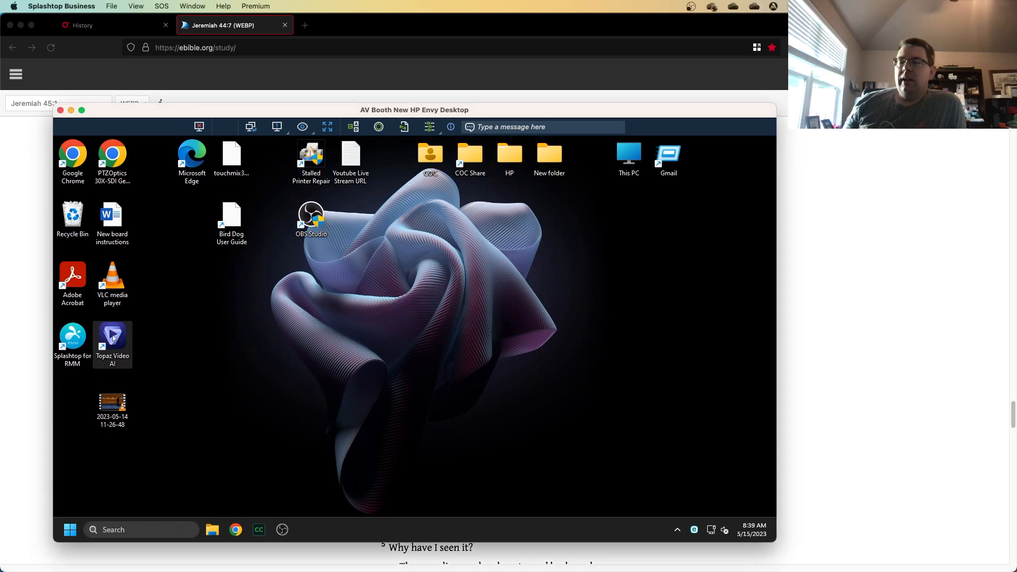
double_click(113, 337)
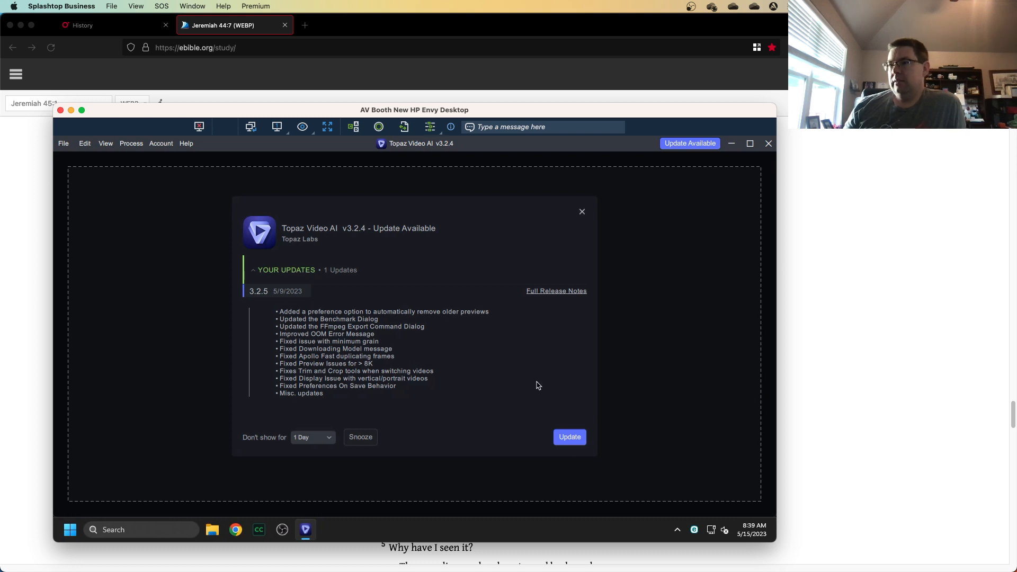
left_click(583, 214)
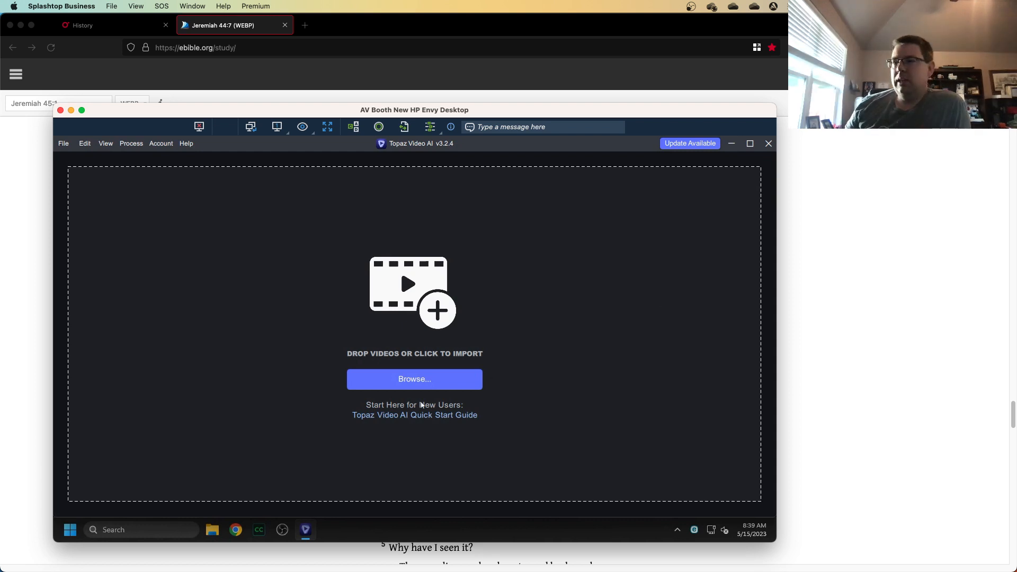
left_click(418, 379)
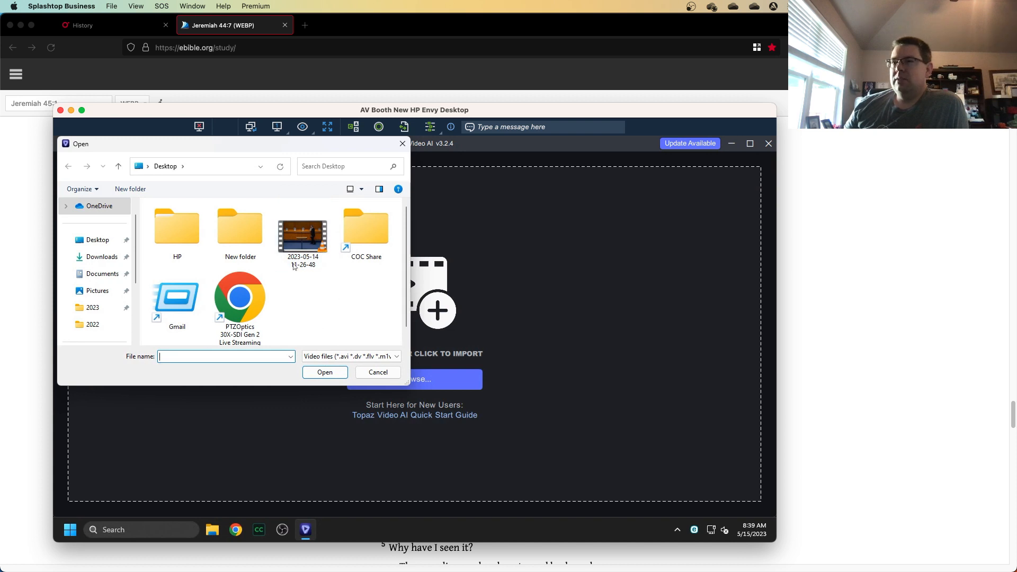
double_click(305, 231)
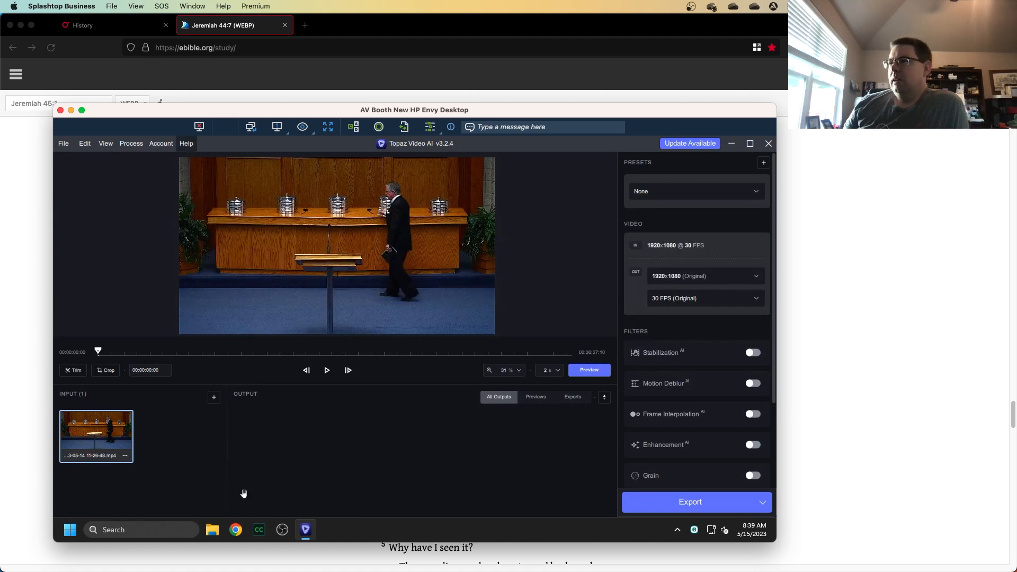
Scrub through the video timeline to review the content near the end.
left_click(336, 355)
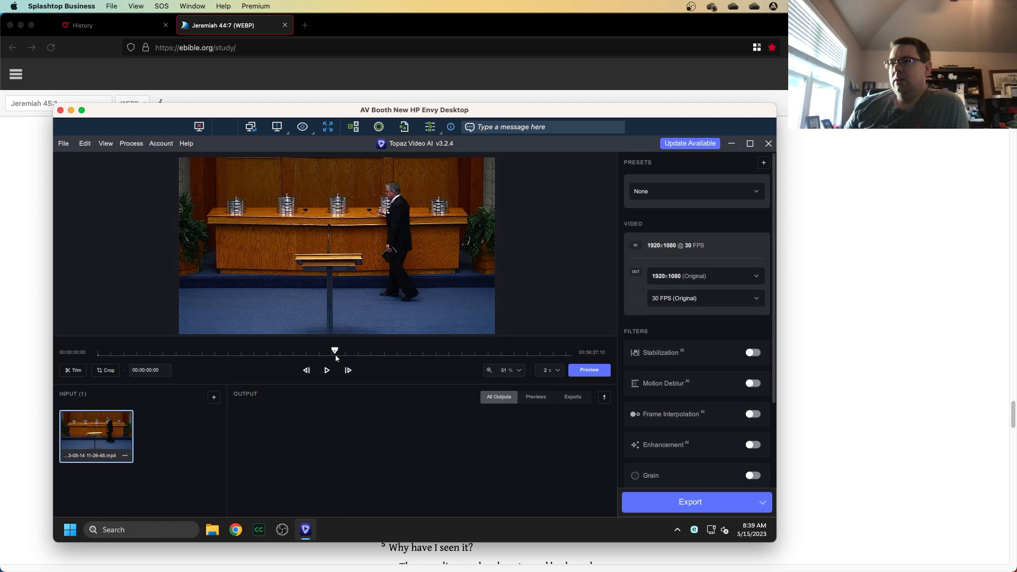
left_click(566, 356)
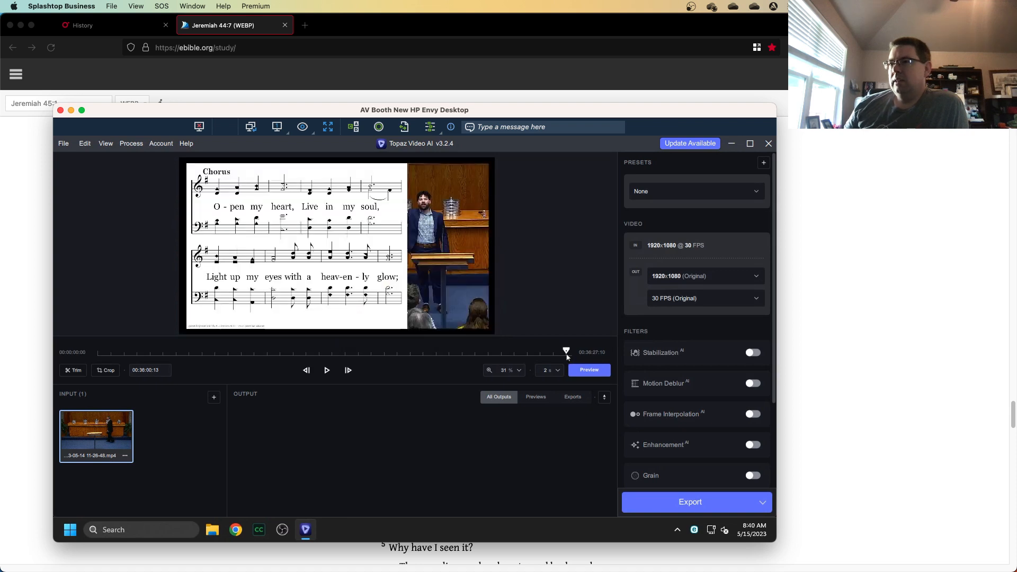
left_click(564, 356)
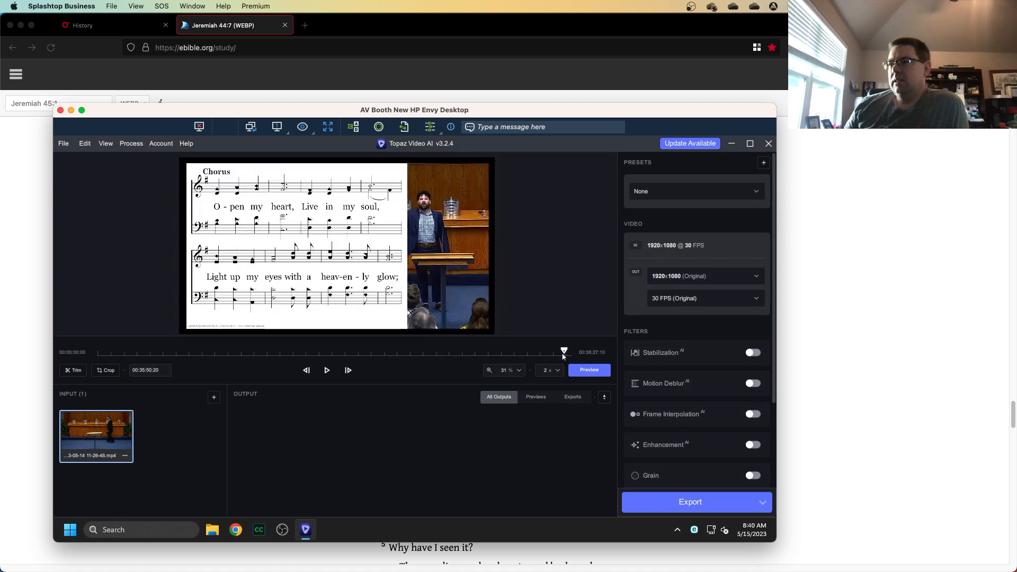
left_click_drag(564, 356, 552, 357)
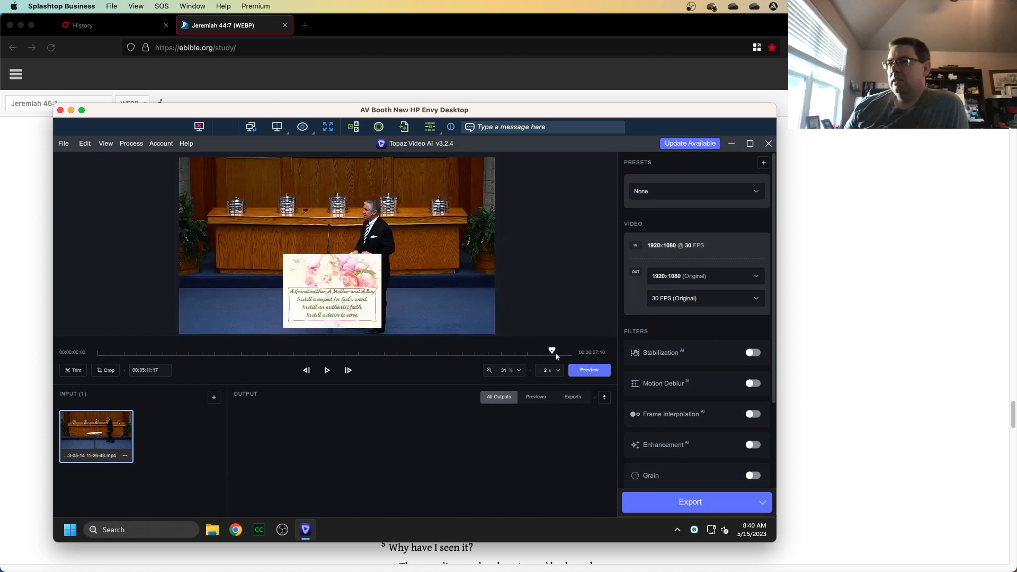
left_click(559, 357)
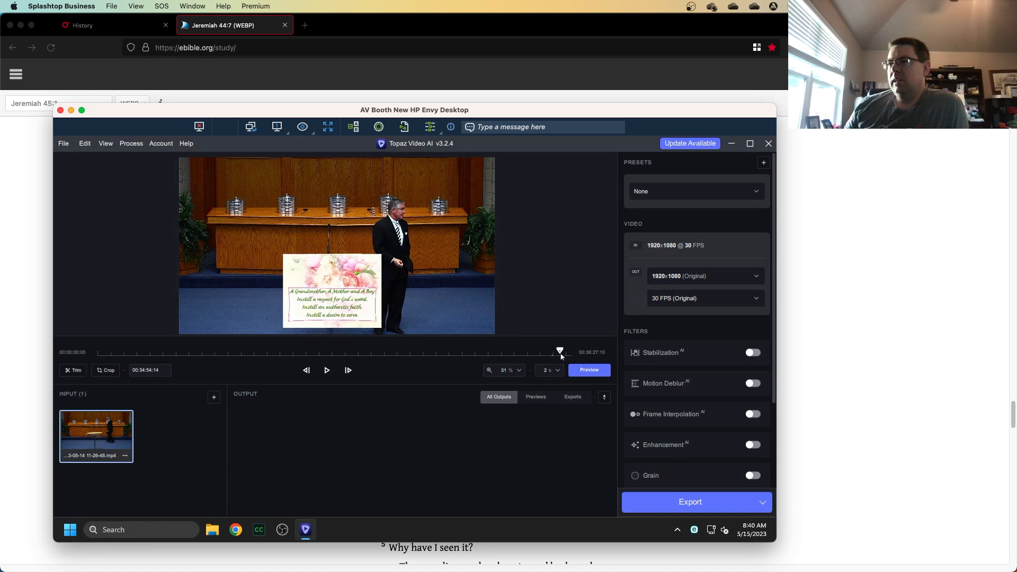
left_click(565, 357)
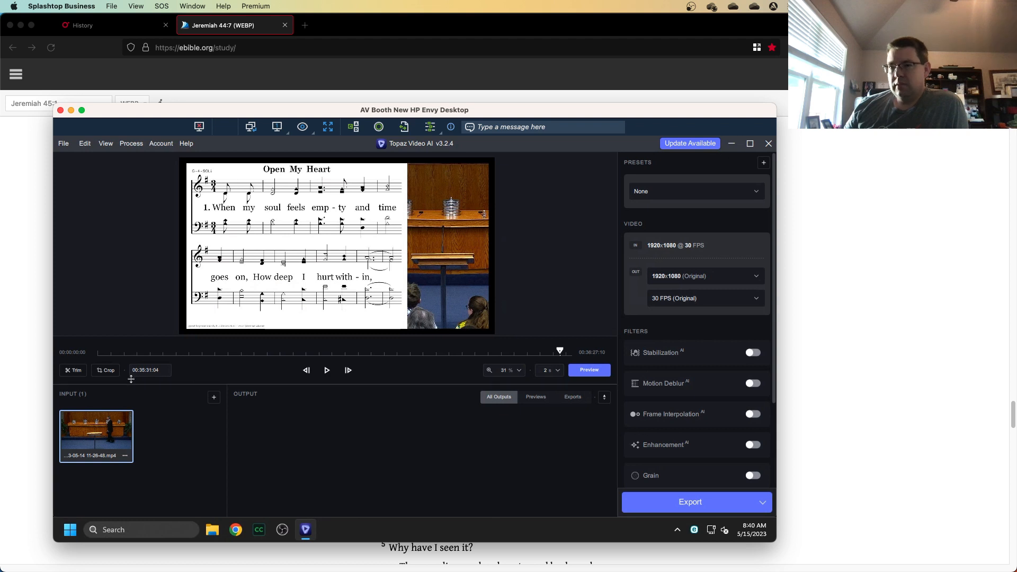
Trim the video so it ends at 00:36:15:03.
left_click(70, 370)
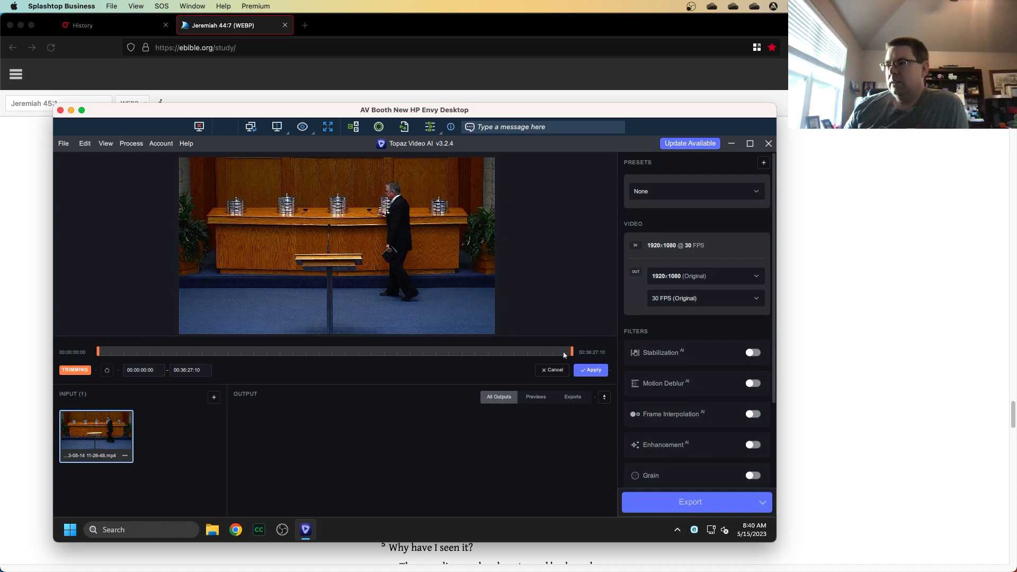
left_click_drag(572, 353, 572, 350)
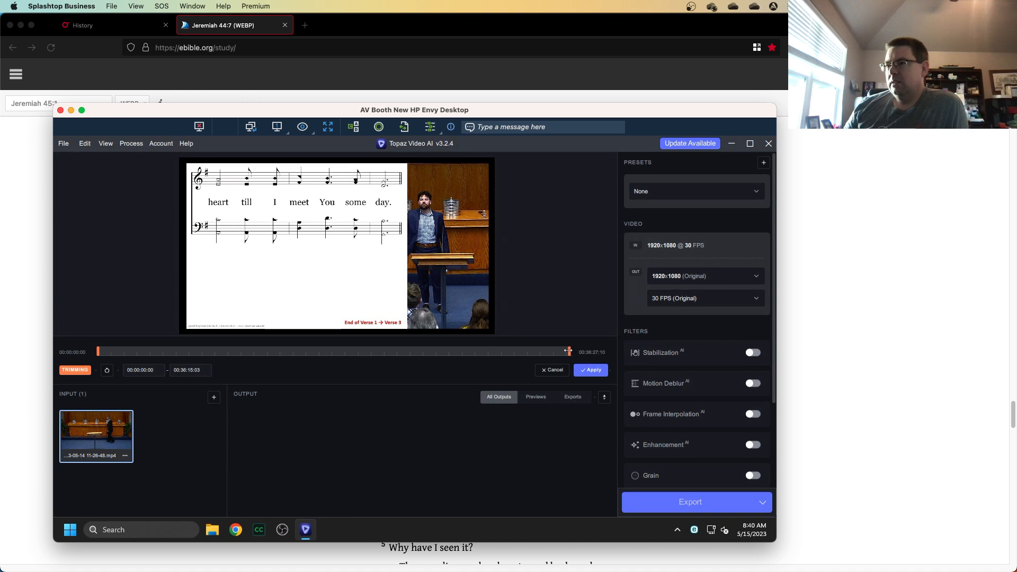
left_click(590, 371)
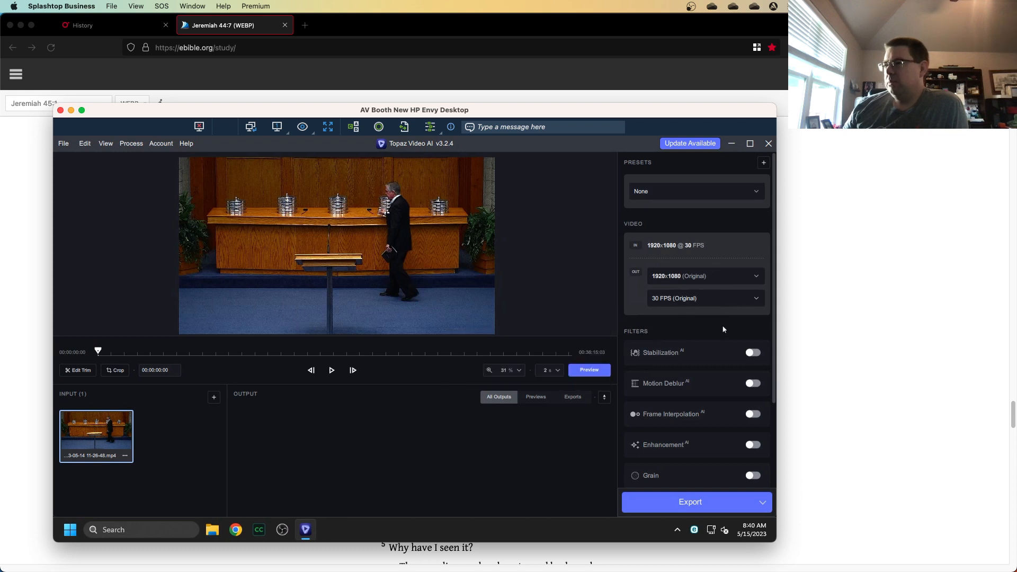
Enable the Motion Deblur filter.
scroll(721, 324, "down", 1)
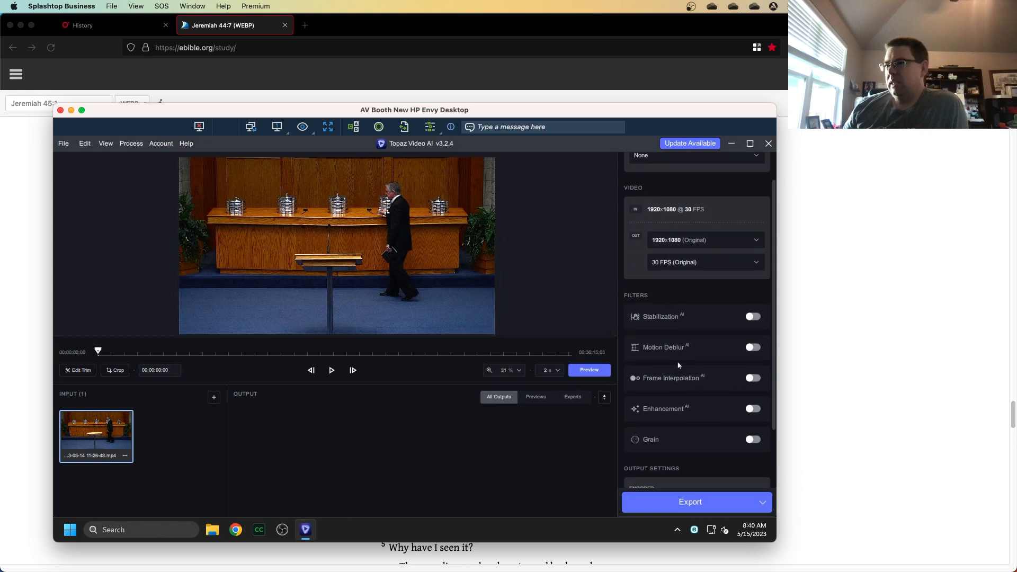
left_click(753, 348)
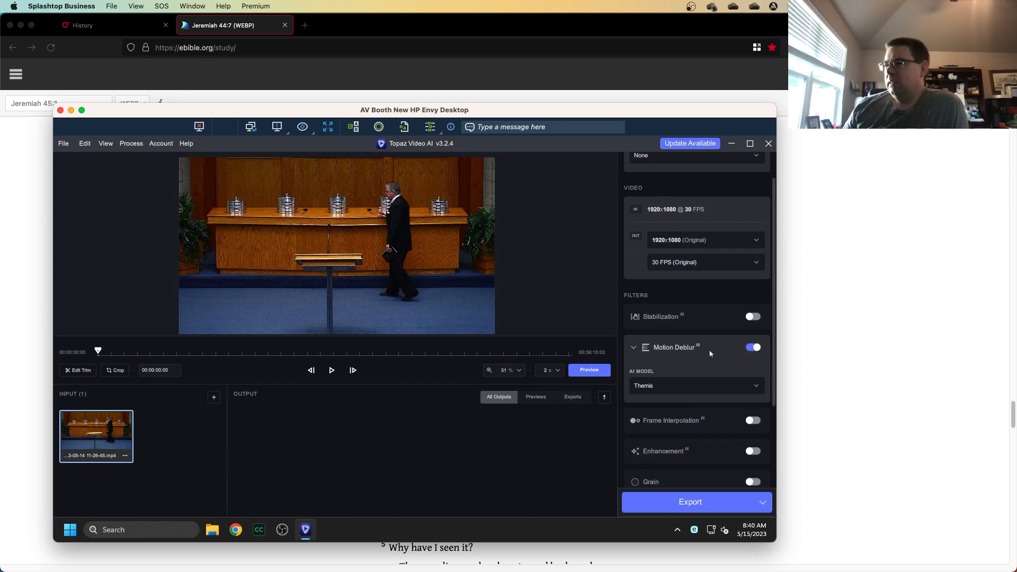
Enable the Enhancement filter.
scroll(666, 350, "down", 1)
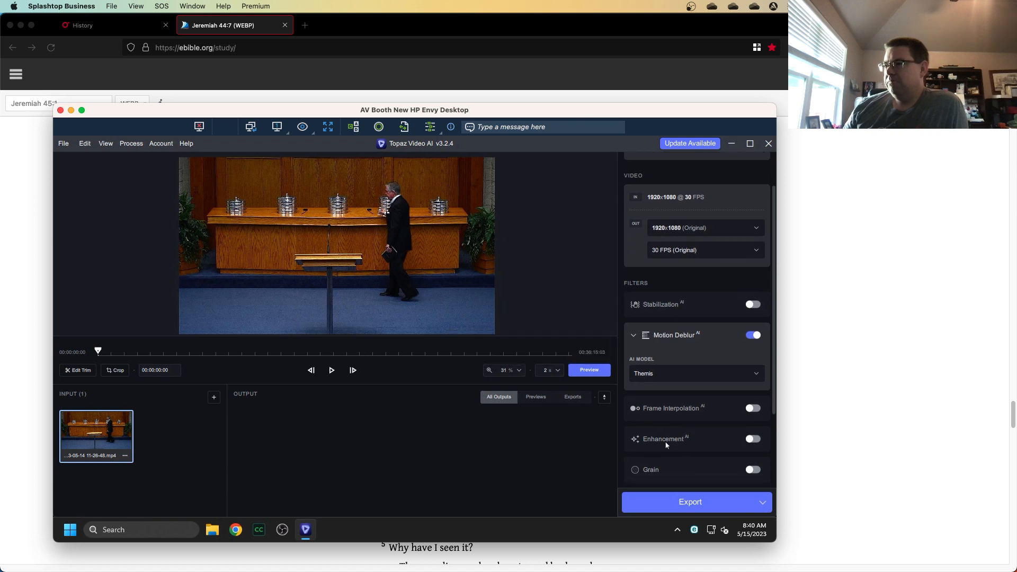
scroll(668, 449, "down", 2)
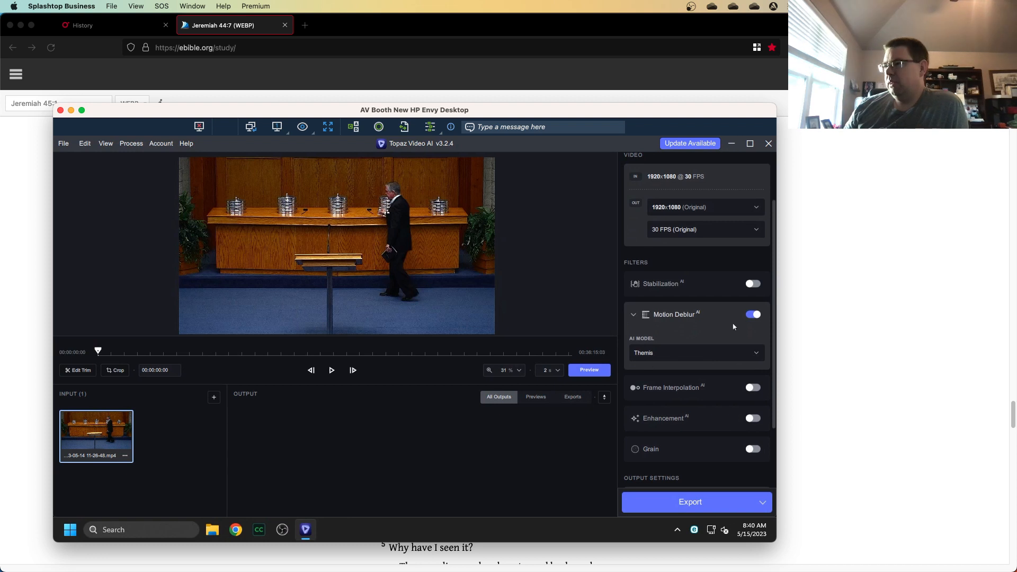
scroll(731, 413, "down", 1)
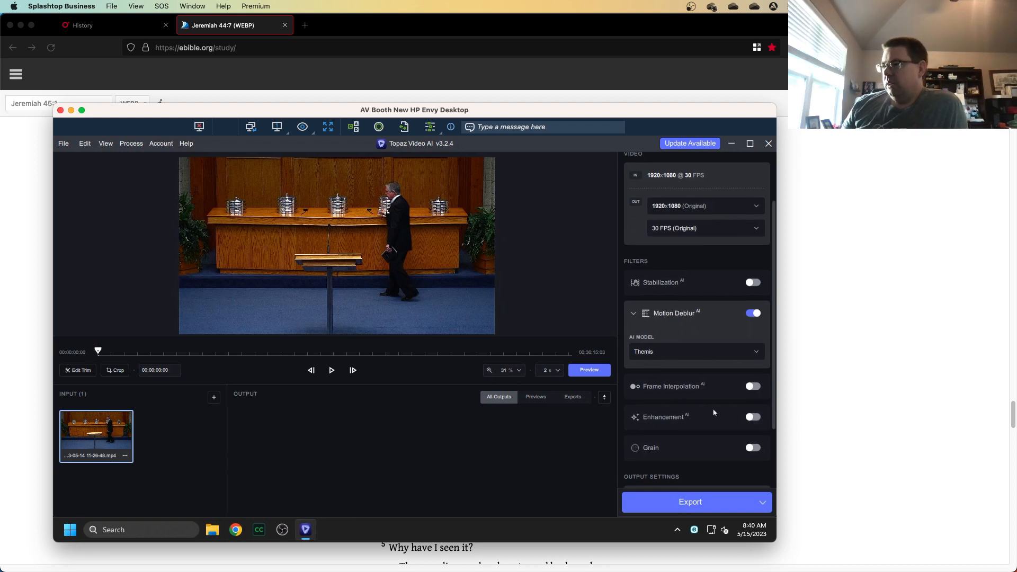
left_click(754, 411)
Review the output settings and the Output and Directories preferences, closing the preferences without saving.
scroll(699, 318, "down", 5)
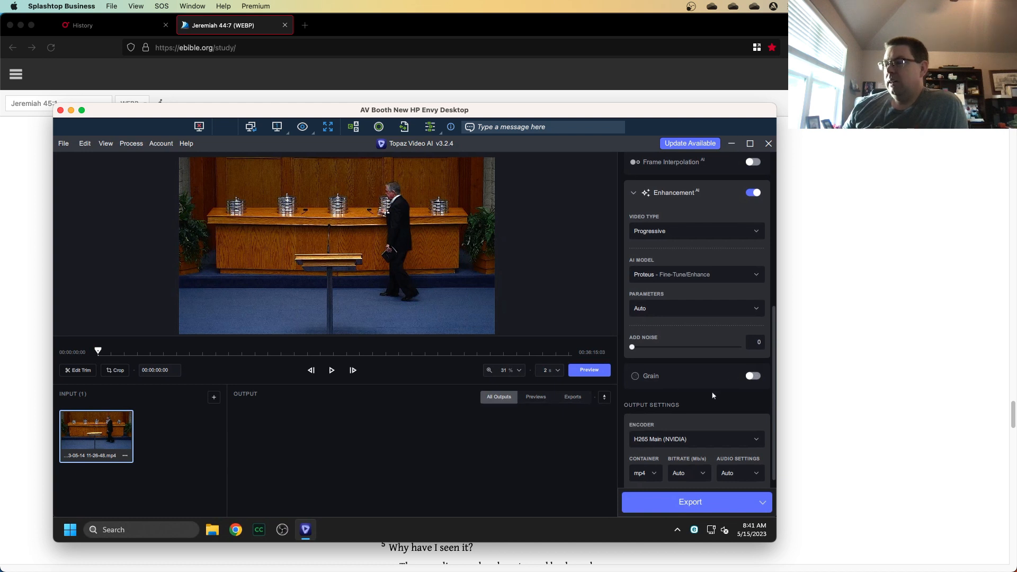
scroll(705, 403, "down", 1)
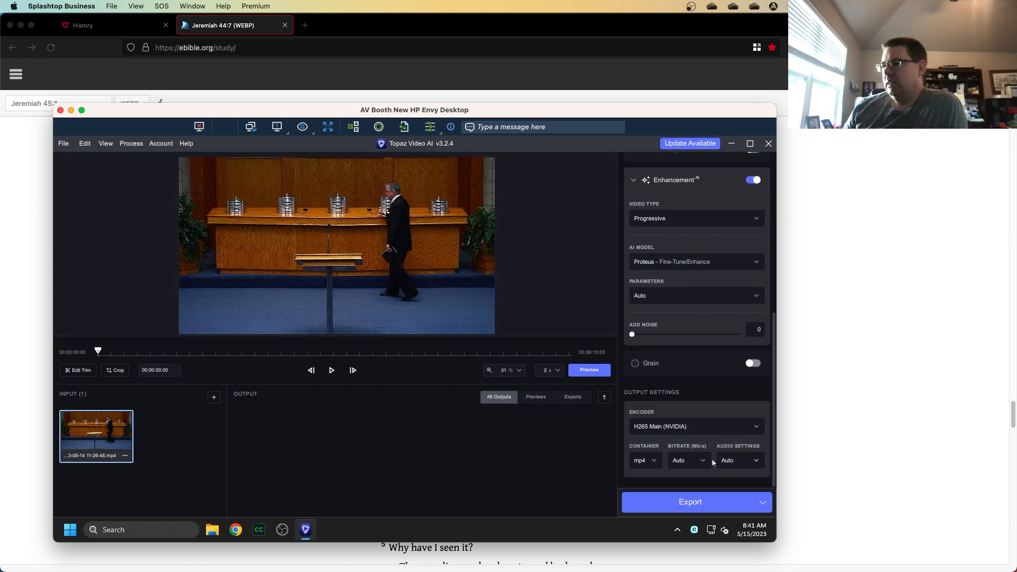
left_click(65, 147)
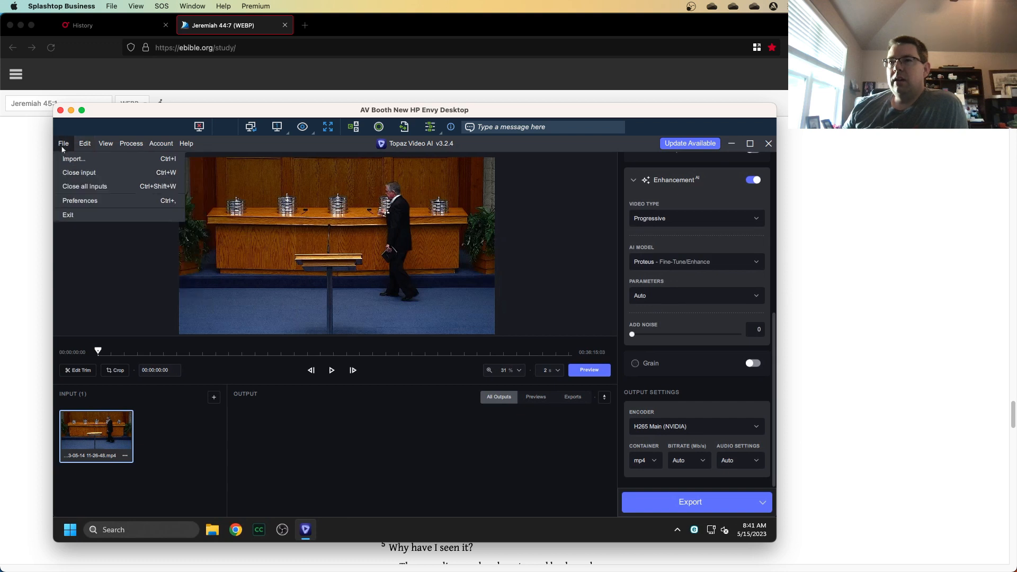
left_click(74, 201)
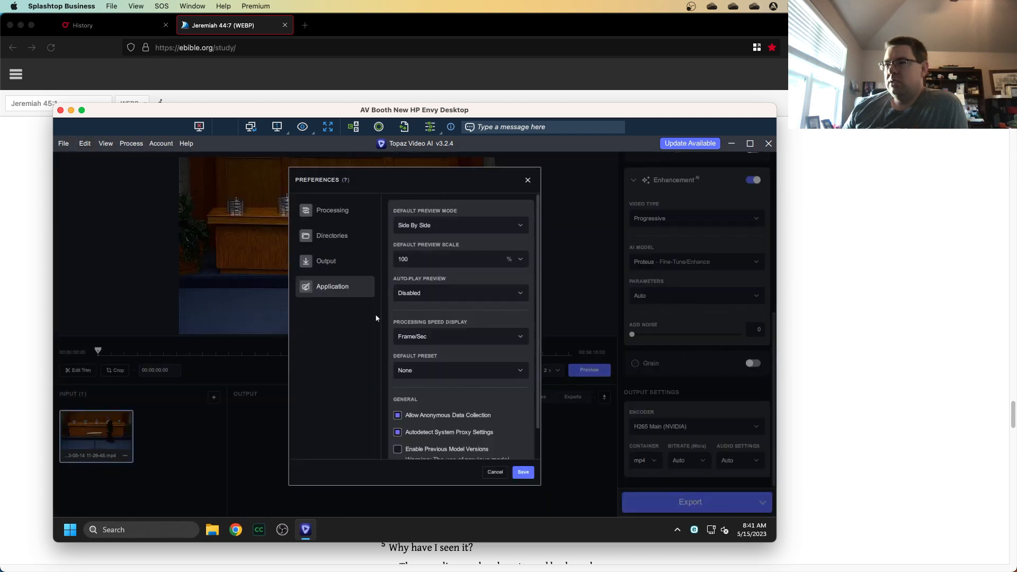
left_click(329, 261)
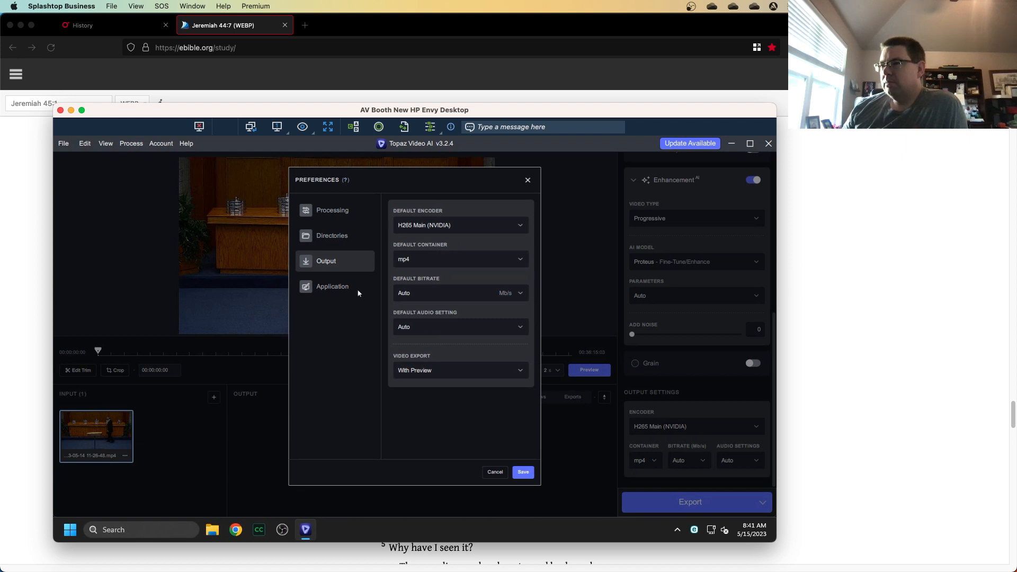
left_click(332, 235)
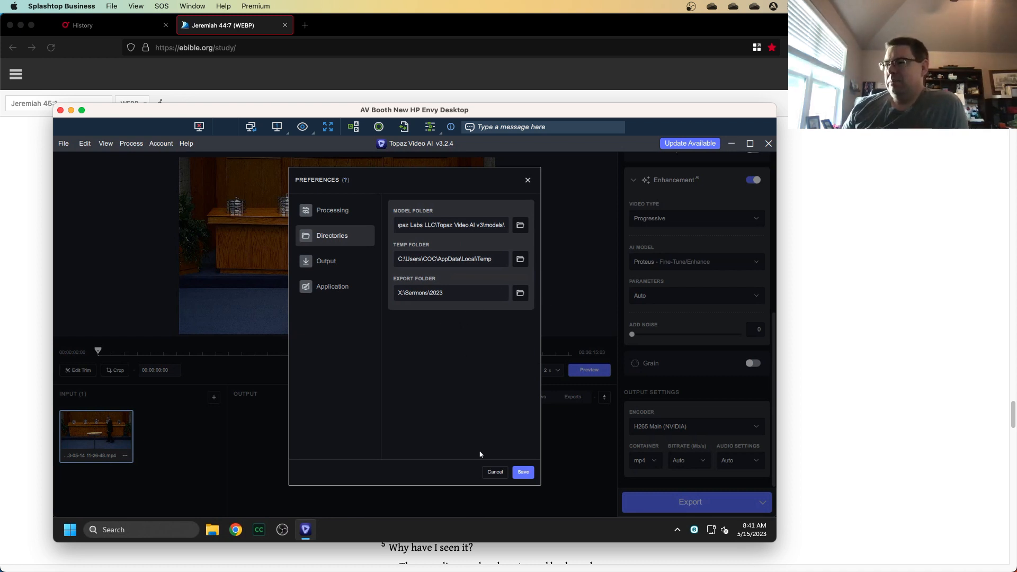
left_click(495, 473)
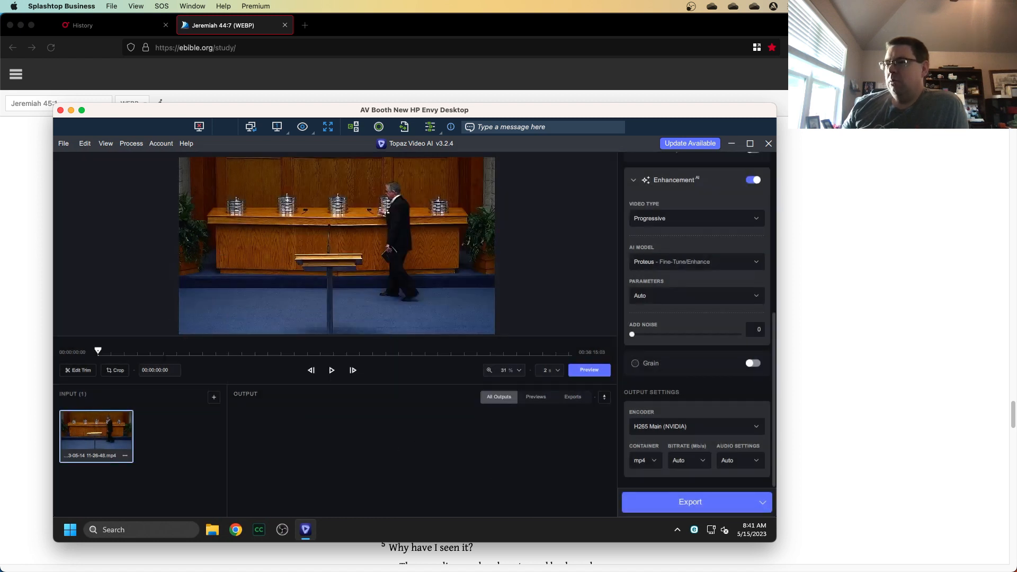
Generate and play a side-by-side preview starting at about 00:06:11.
left_click(180, 354)
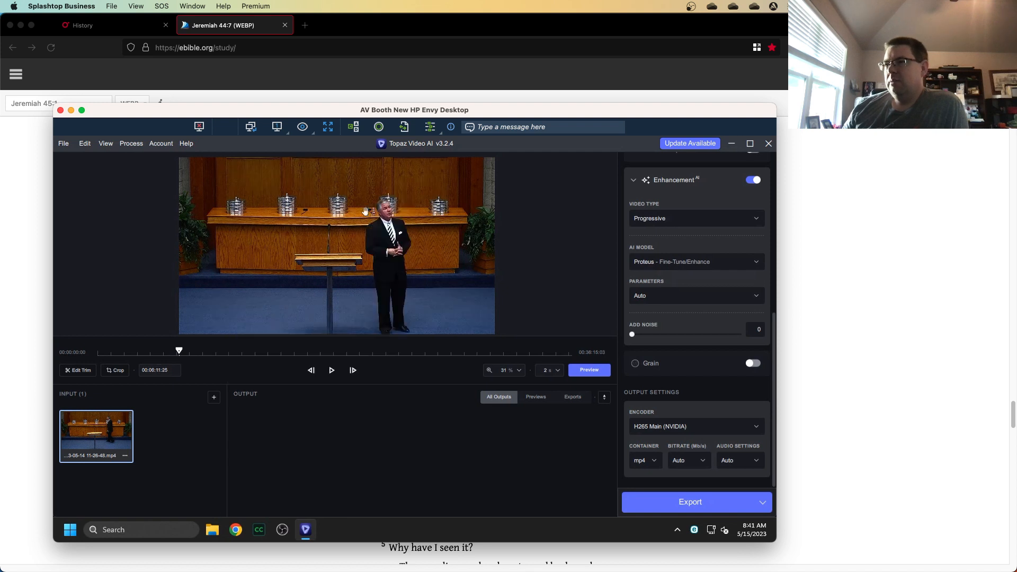
left_click(588, 370)
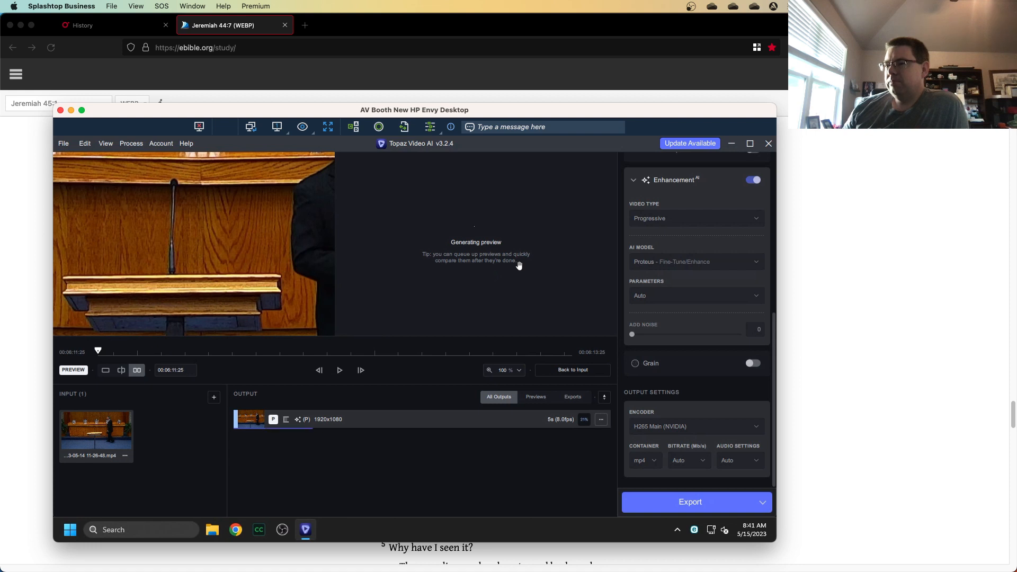
left_click_drag(551, 222, 347, 274)
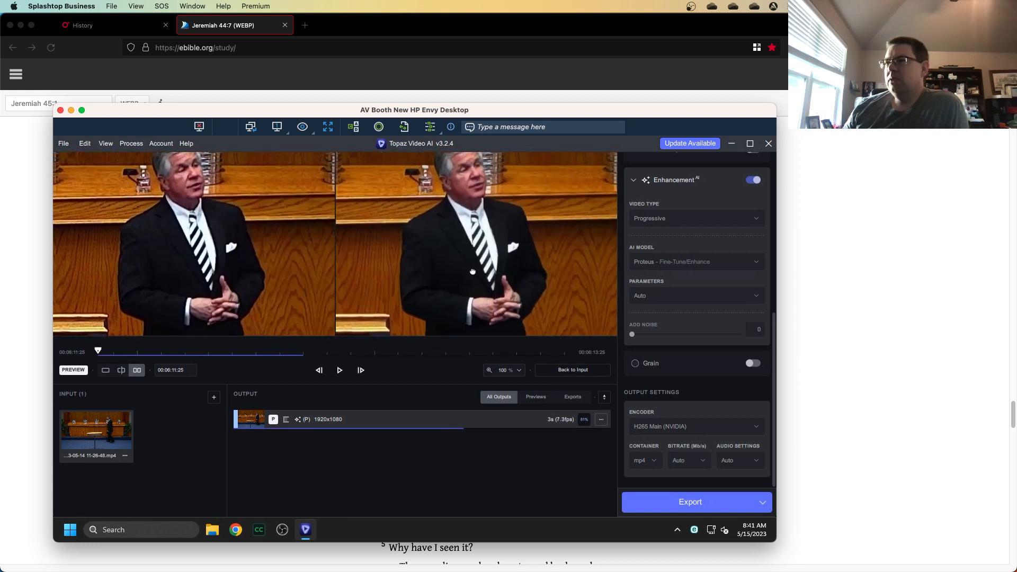
left_click_drag(481, 222, 476, 263)
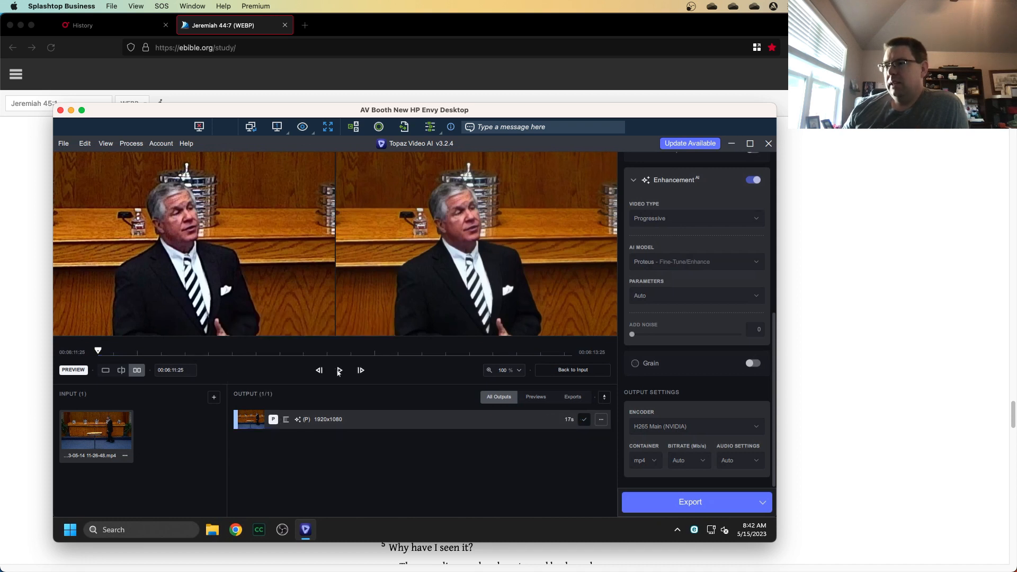
left_click(339, 371)
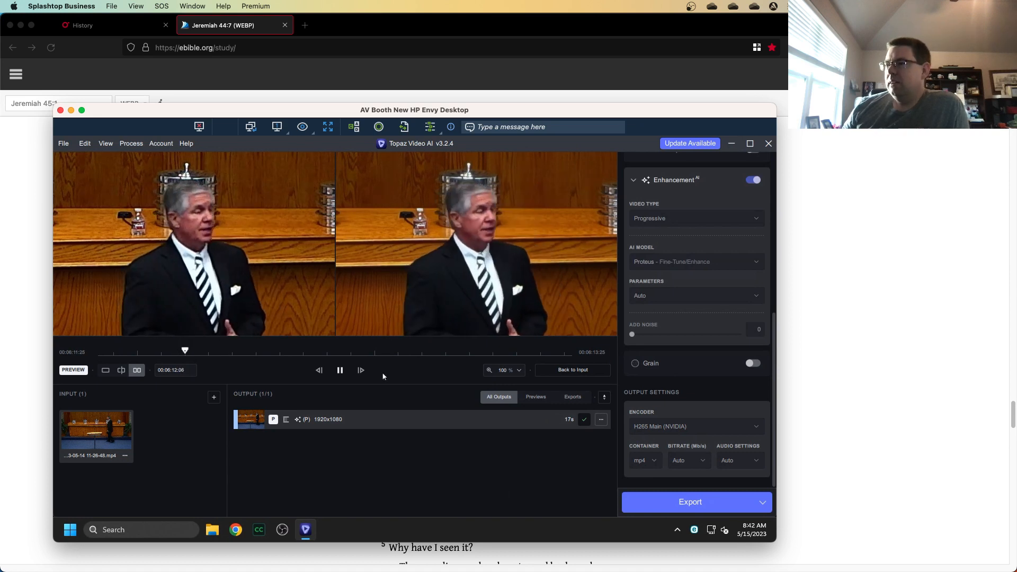
left_click(340, 370)
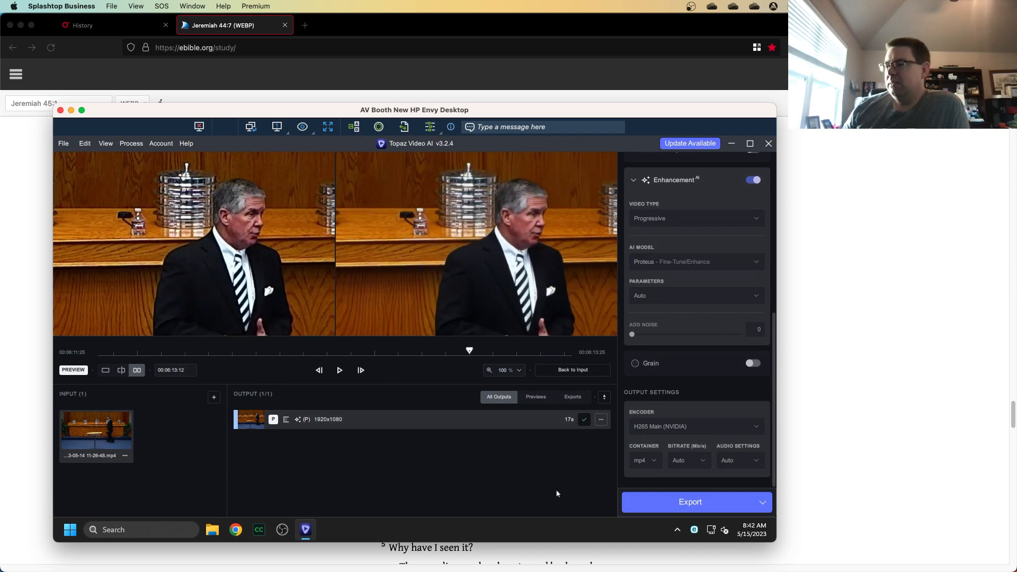
Start exporting the enhanced video.
left_click(690, 502)
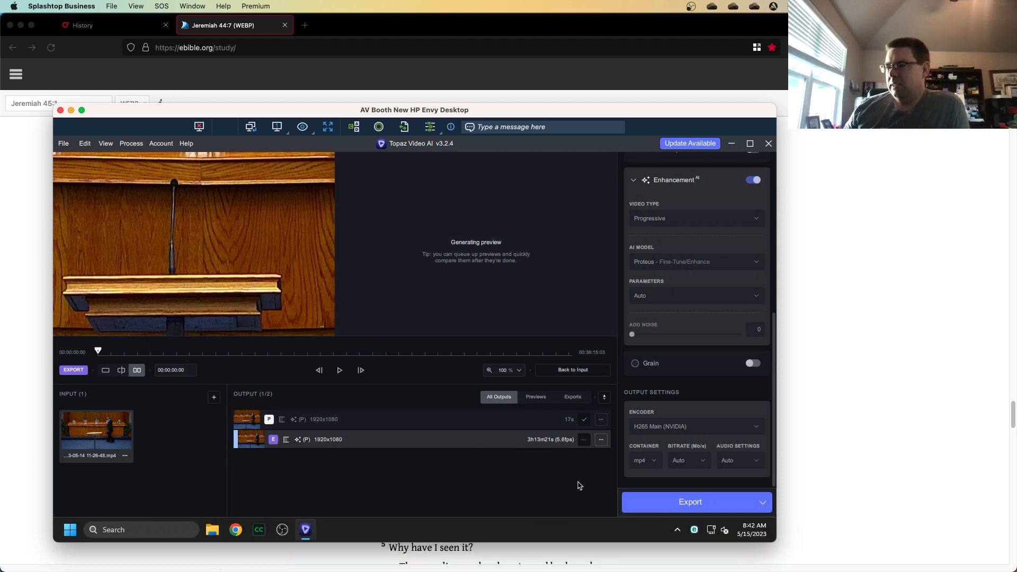
key("super+space")
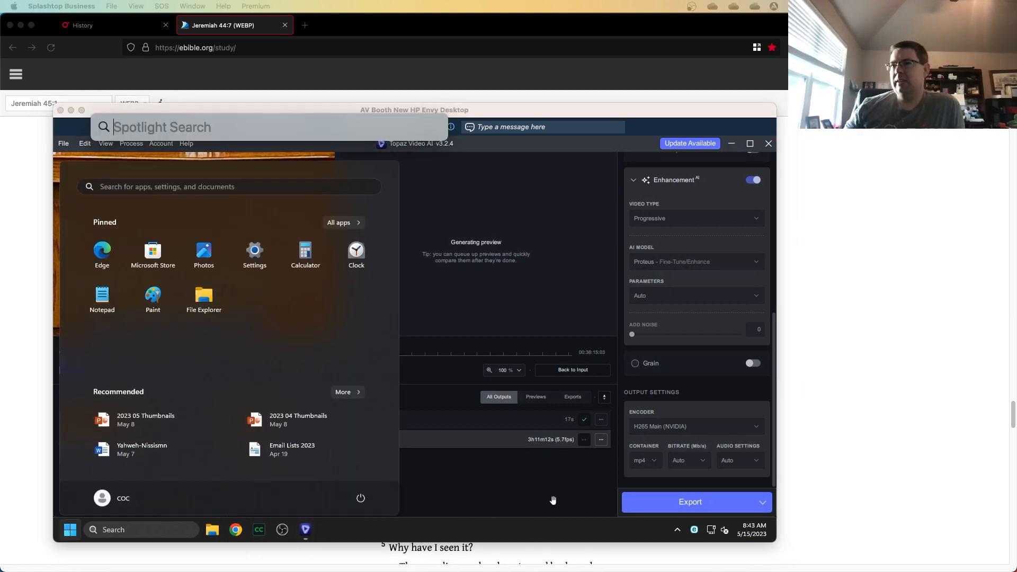
type("fi")
key("Escape")
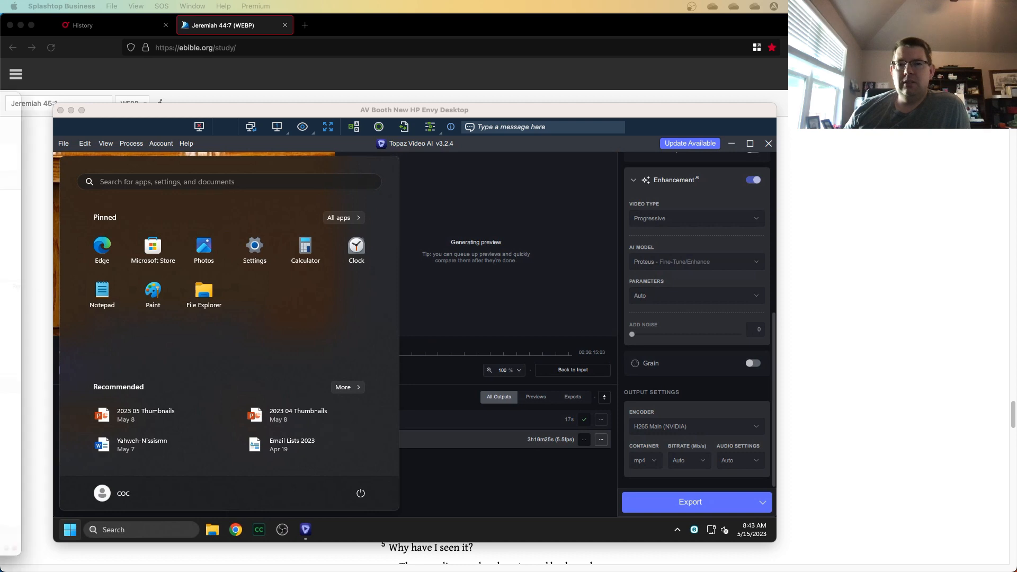
Switch to FileZilla and reconnect to the church file server.
left_click_drag(725, 93, 598, 71)
double_click(597, 71)
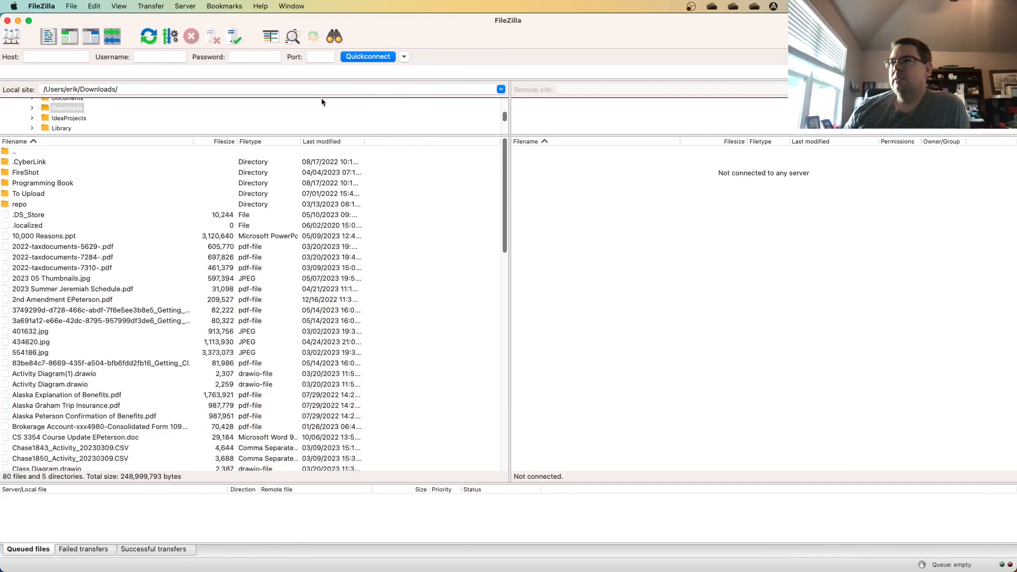
left_click(239, 42)
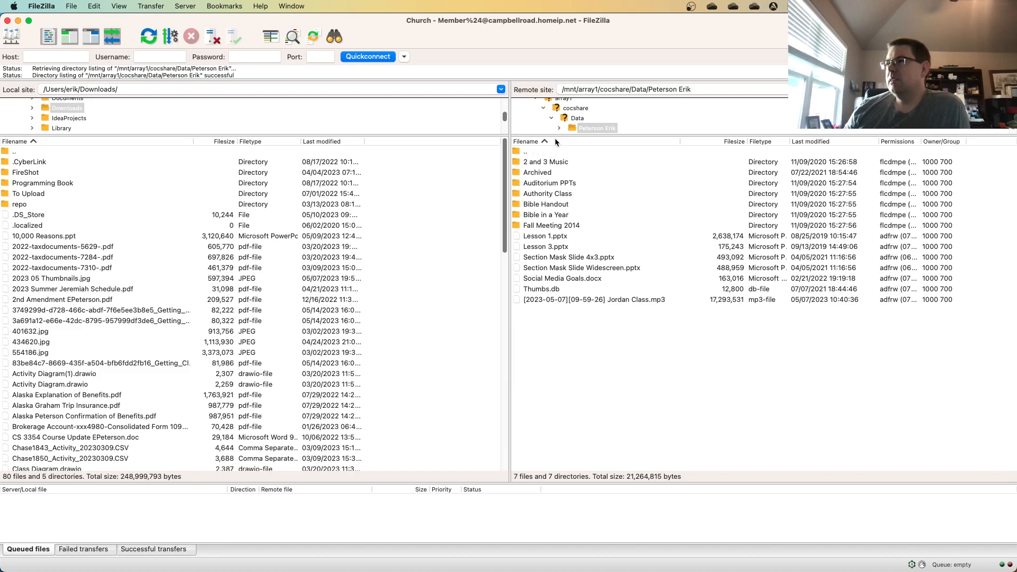
Open the Data, Sermons and 2023 folders on the remote server and scroll through the sermon recordings.
left_click(576, 119)
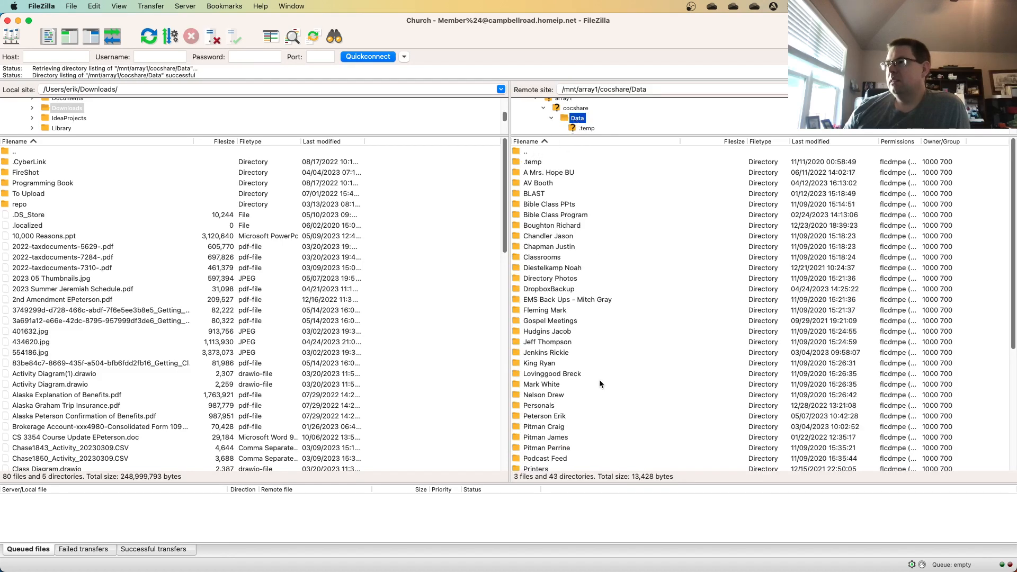
scroll(569, 428, "down", 5)
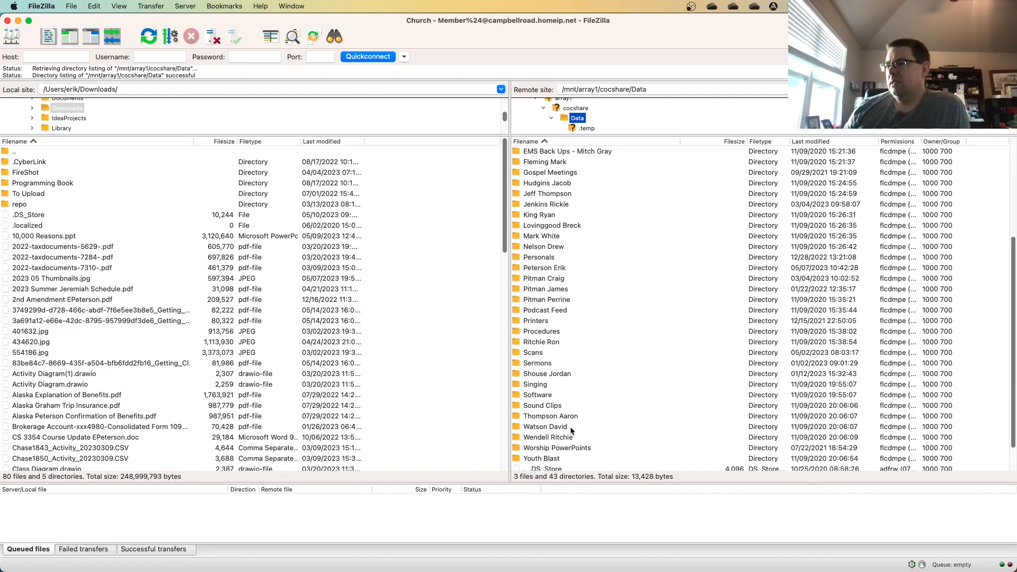
double_click(534, 363)
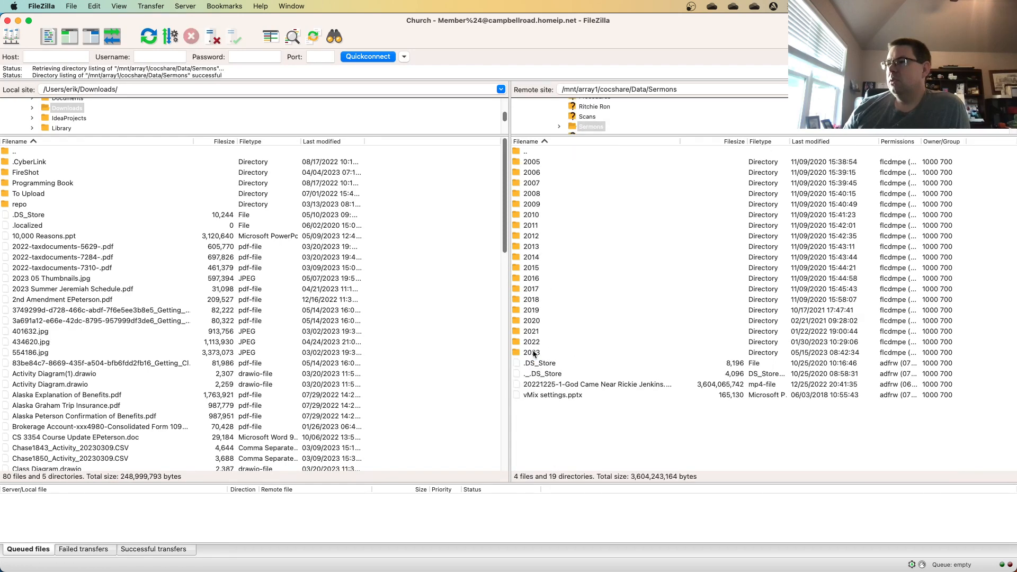
double_click(534, 354)
scroll(656, 379, "down", 1)
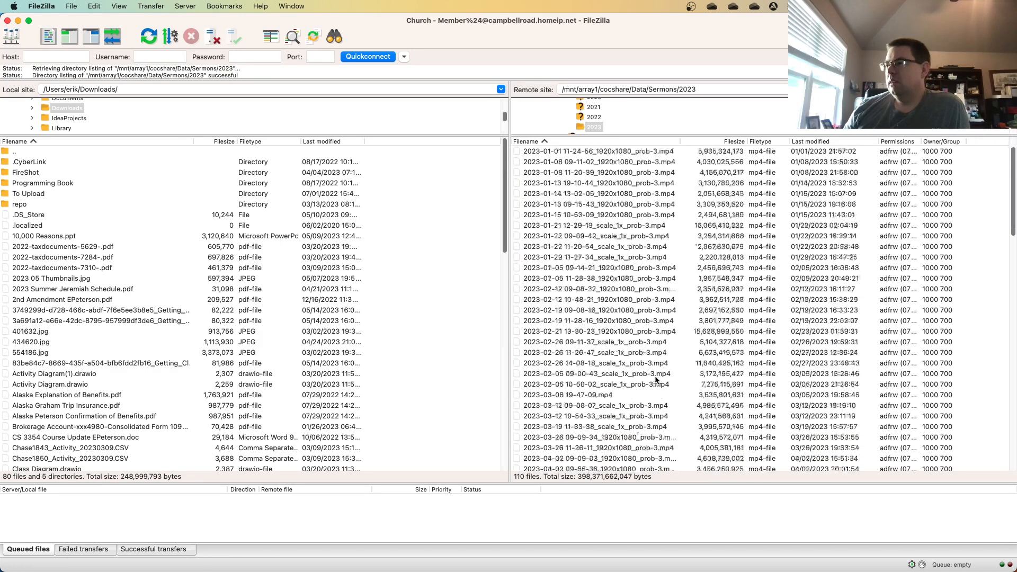
scroll(656, 380, "down", 7)
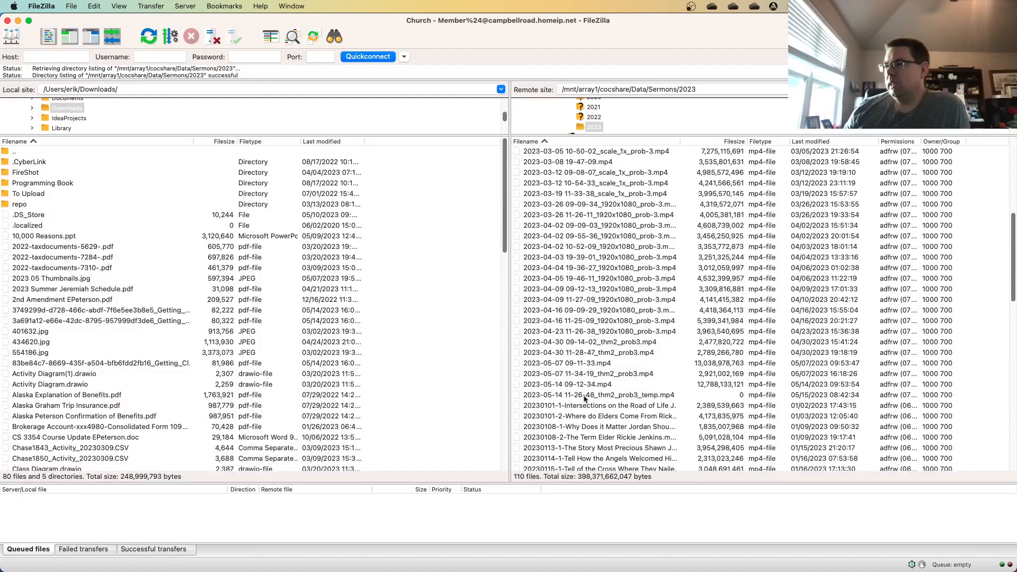
scroll(586, 398, "down", 1)
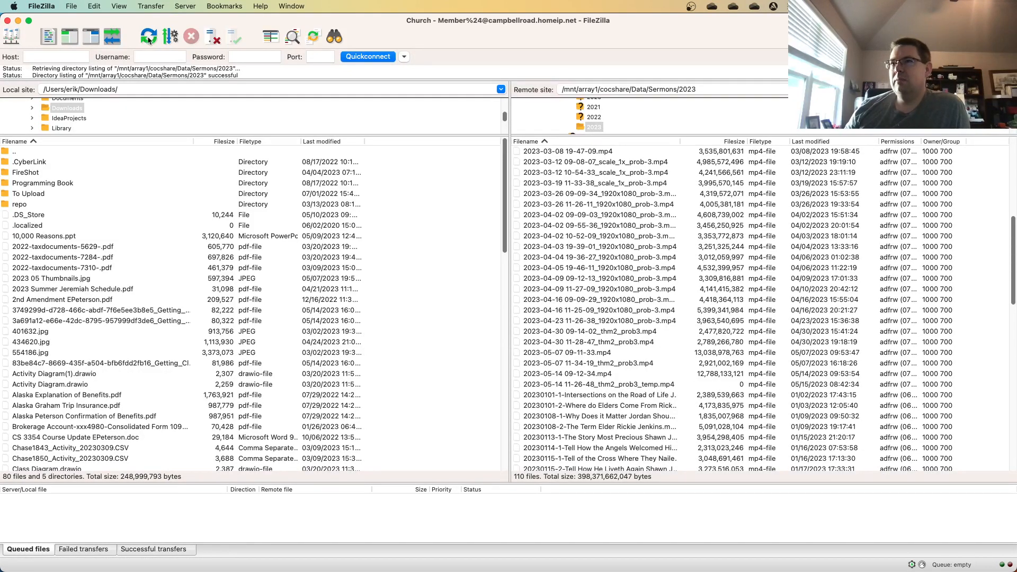
Refresh the remote 2023 folder listing and inspect the recent sermon files, including the export's temp file.
right_click(697, 182)
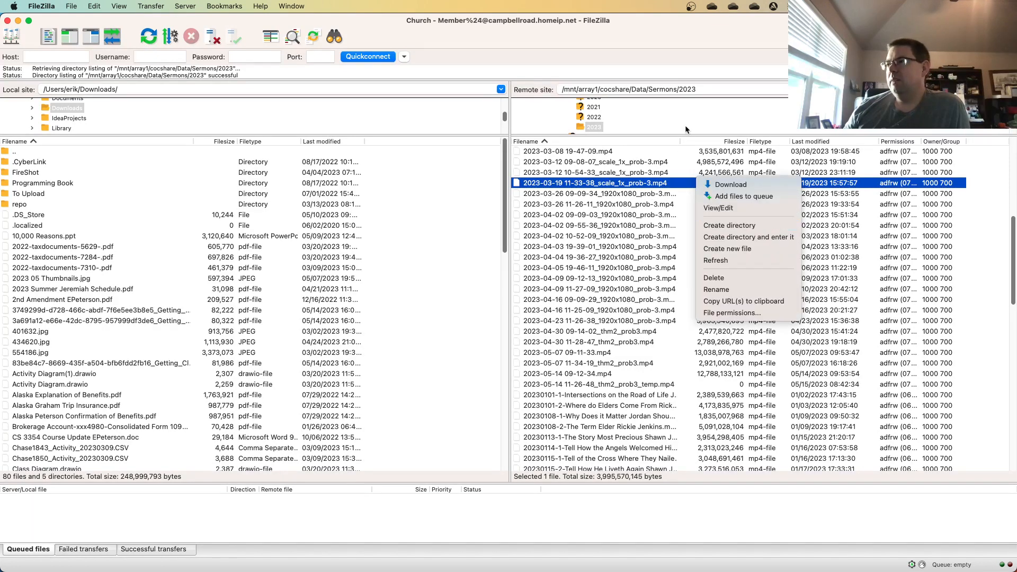
left_click(744, 262)
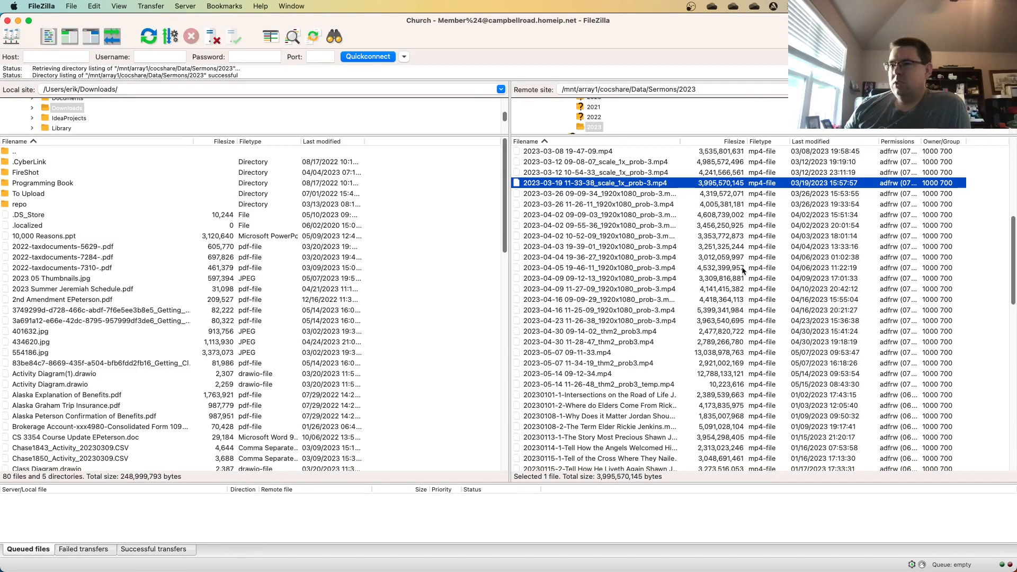
mouse_move(569, 571)
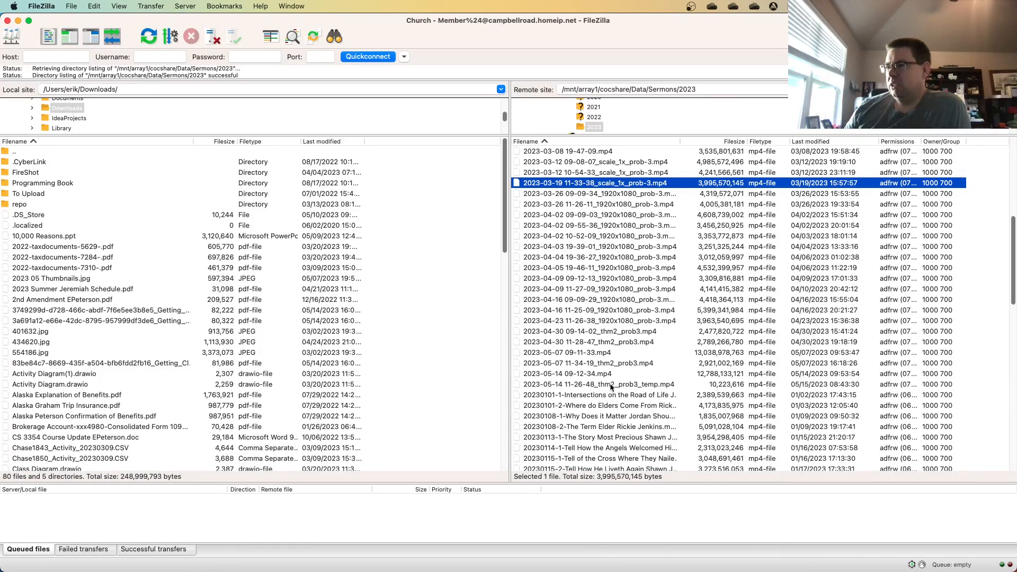
left_click(600, 376)
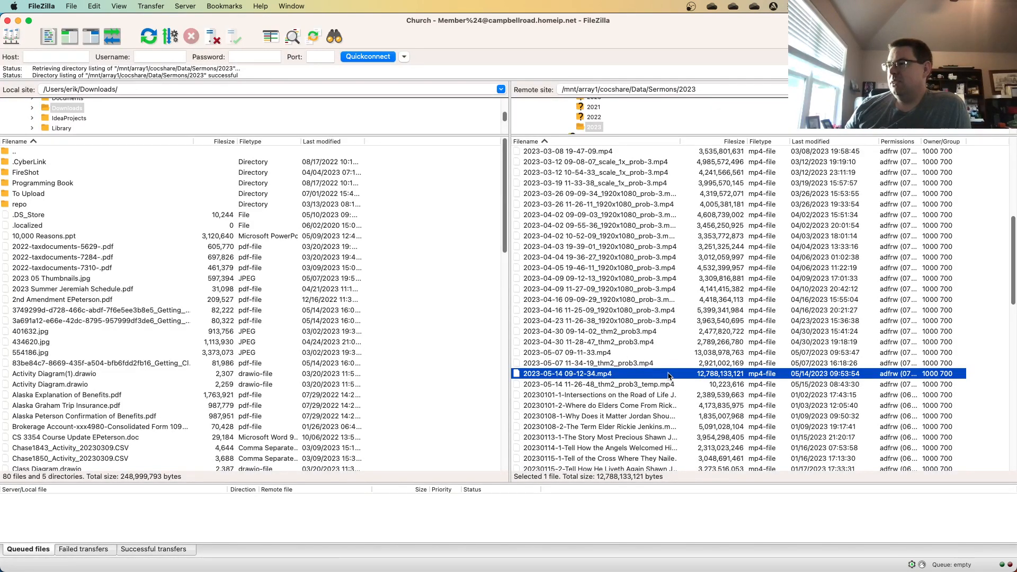
left_click(636, 366)
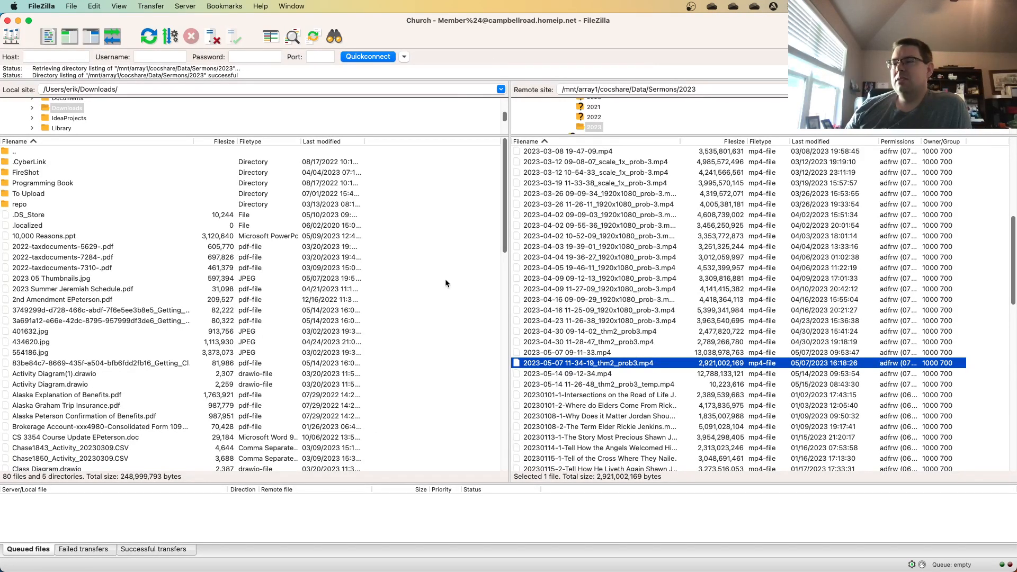
Return to the remote desktop session and close the Start menu covering Topaz Video AI.
mouse_move(509, 571)
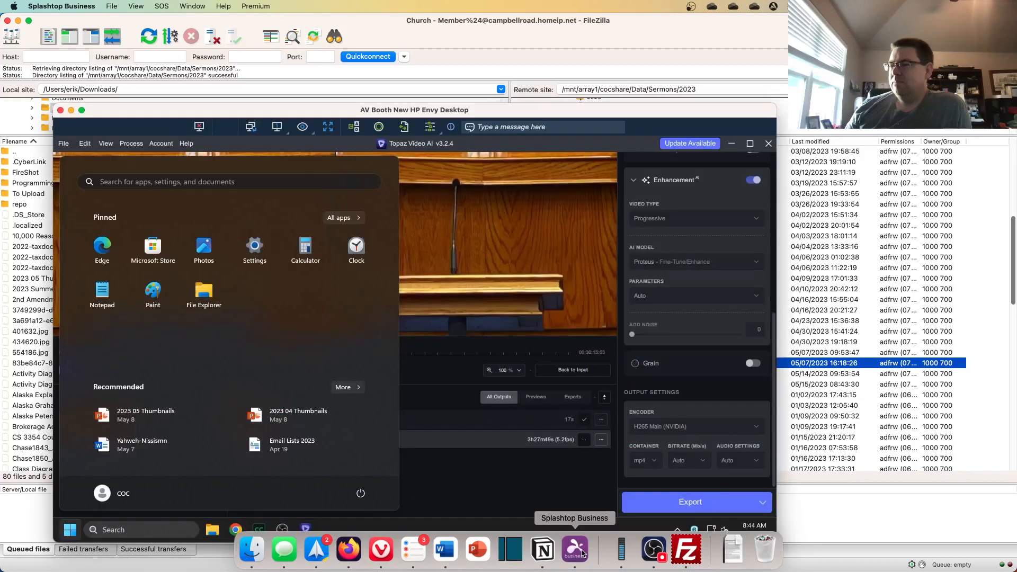
left_click(583, 554)
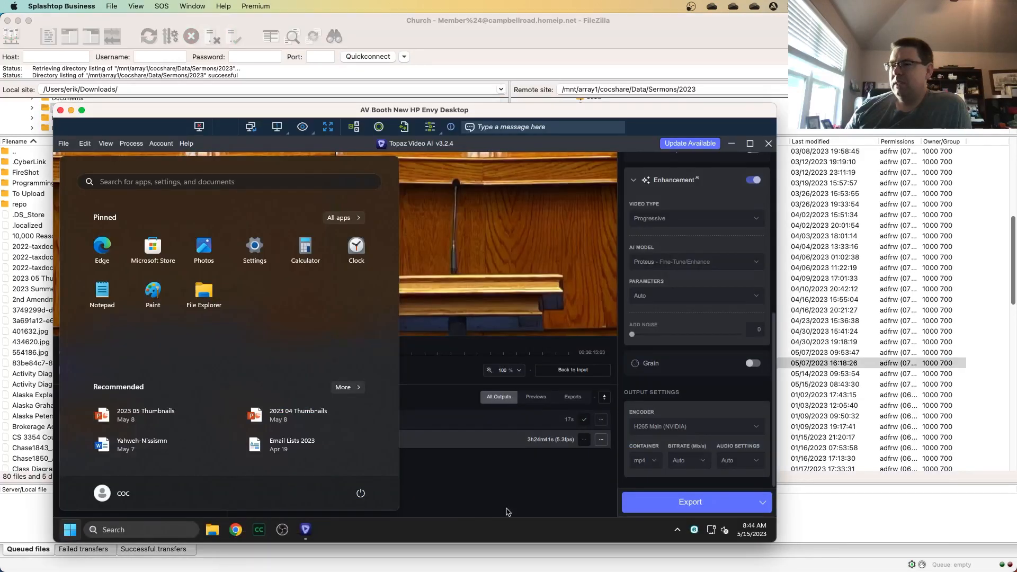
left_click(502, 467)
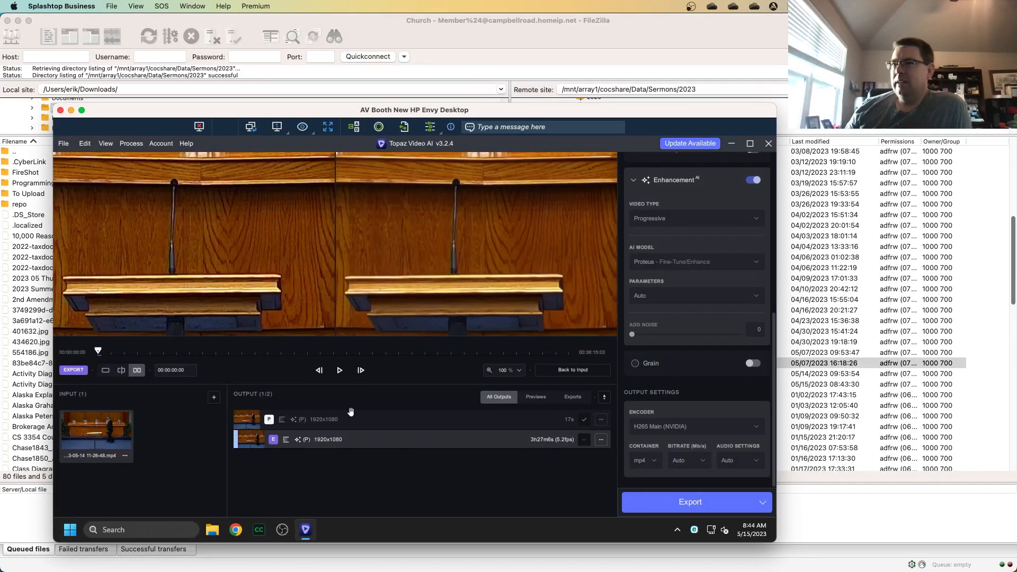